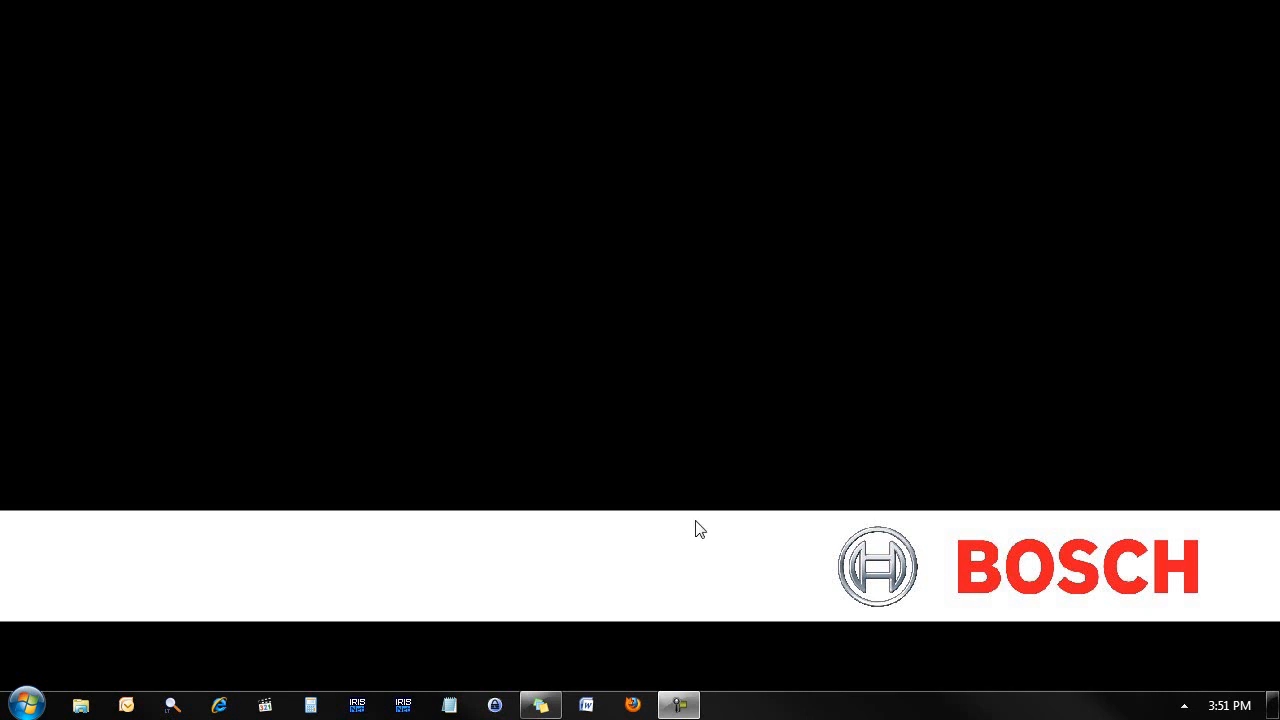
- Launch the DCN-SW Configuration Application from Start > Bosch > Digital Congress Network
{"action": "left_click", "coordinate": [27, 705]}
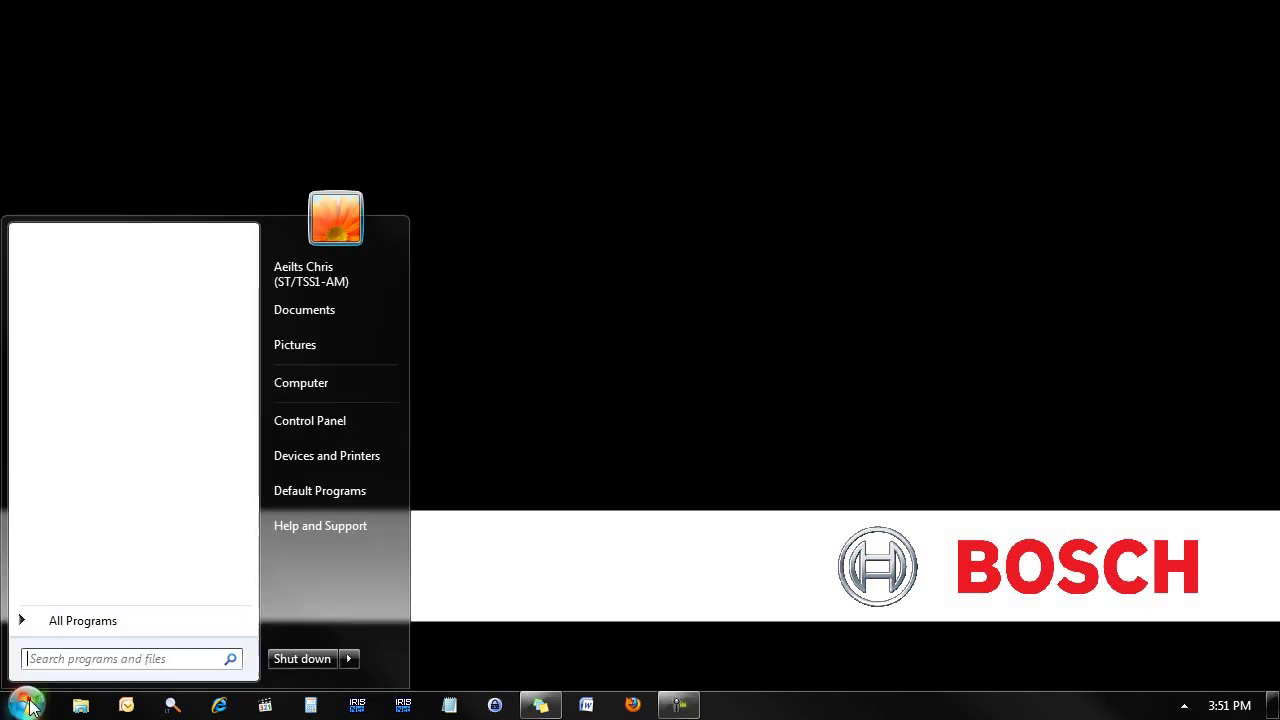
{"action": "left_click", "coordinate": [70, 621]}
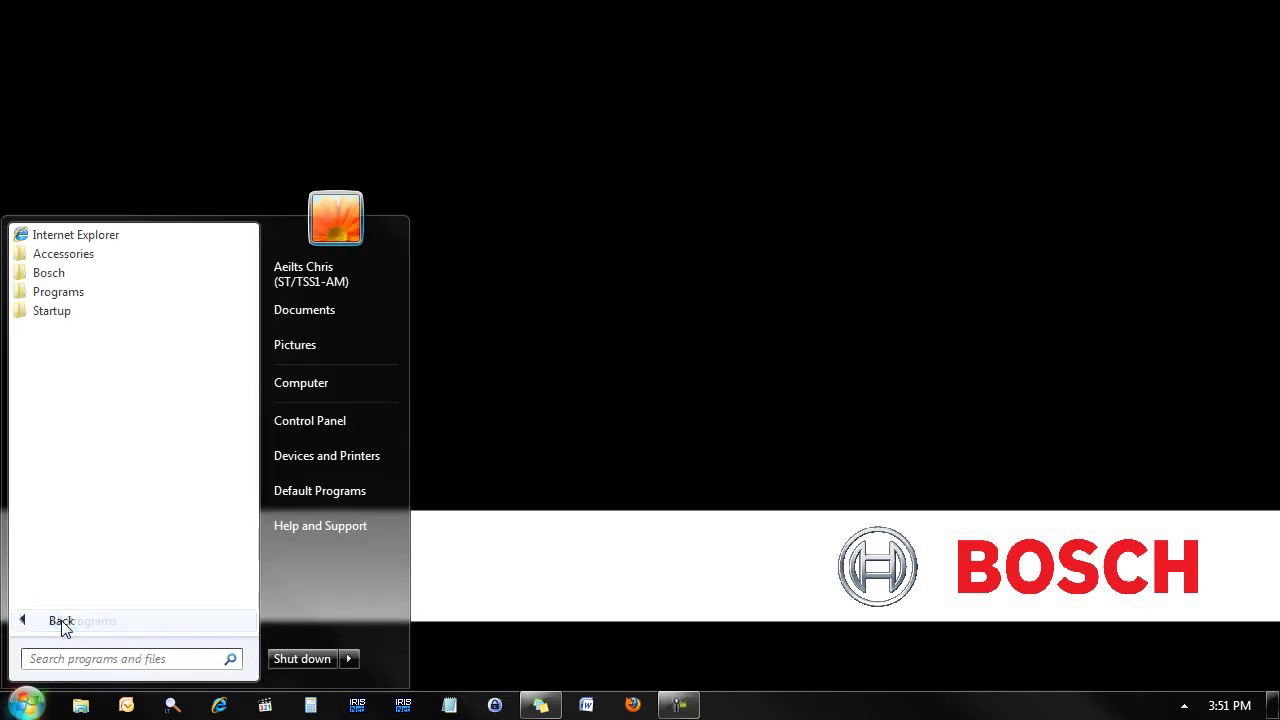
{"action": "left_click", "coordinate": [82, 273]}
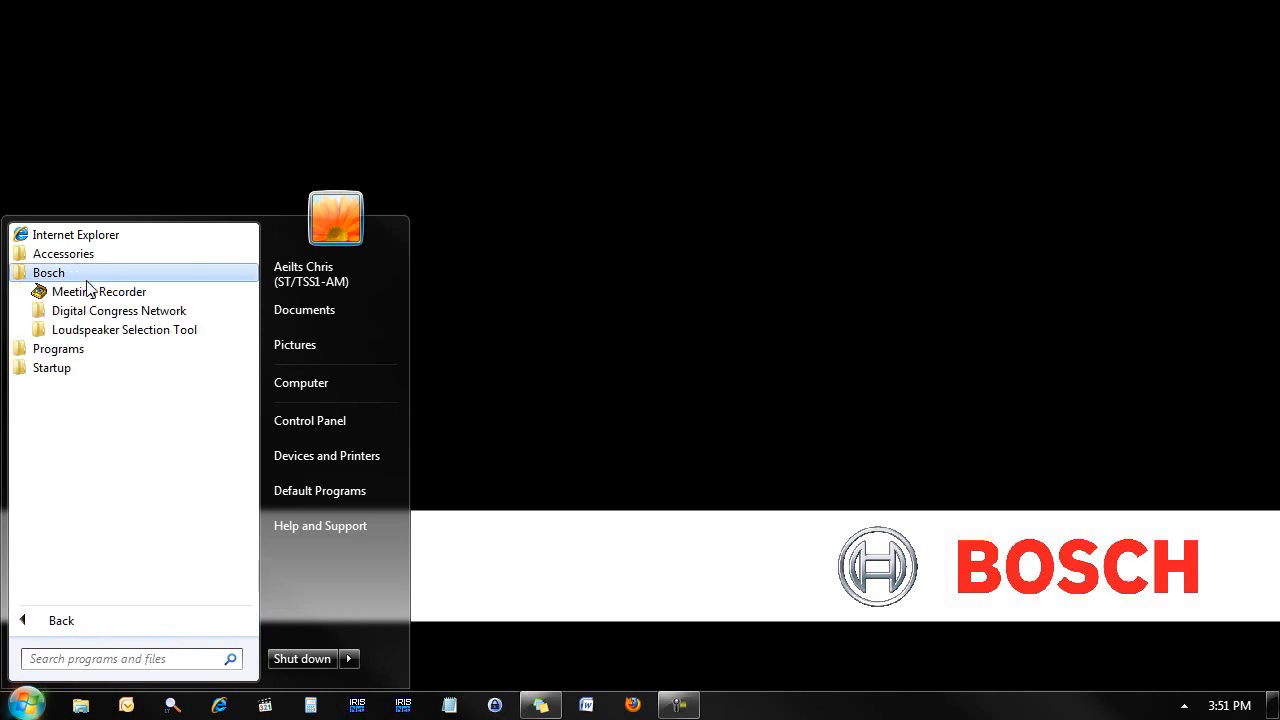
{"action": "left_click", "coordinate": [100, 311]}
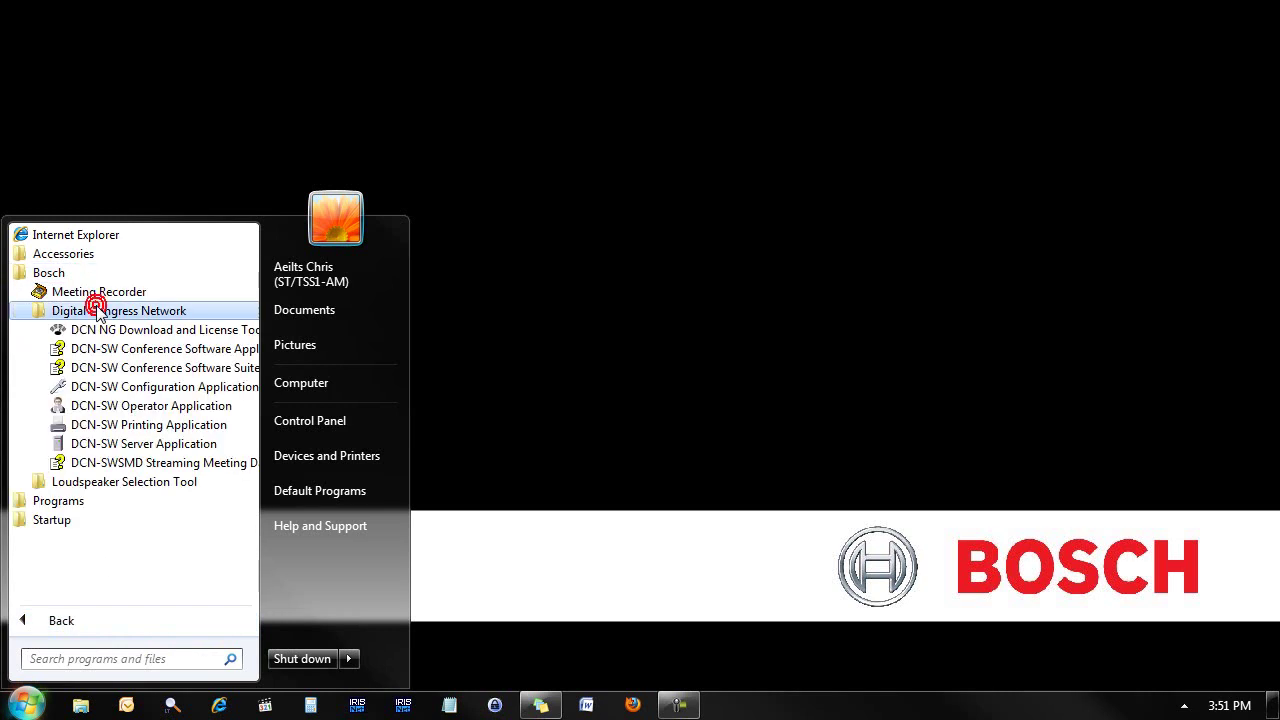
{"action": "left_click", "coordinate": [140, 387]}
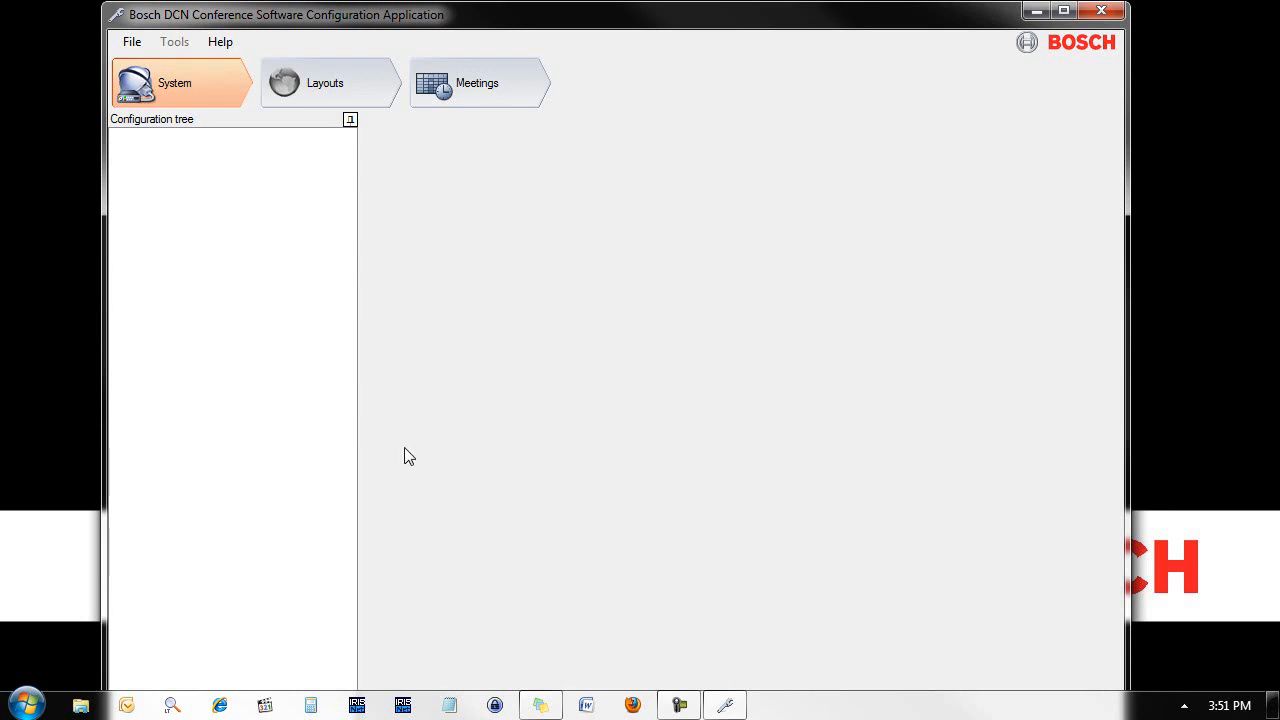
- Reach the Local Area Connection properties via the tray network icon and select IPv4
{"action": "left_click", "coordinate": [1184, 705]}
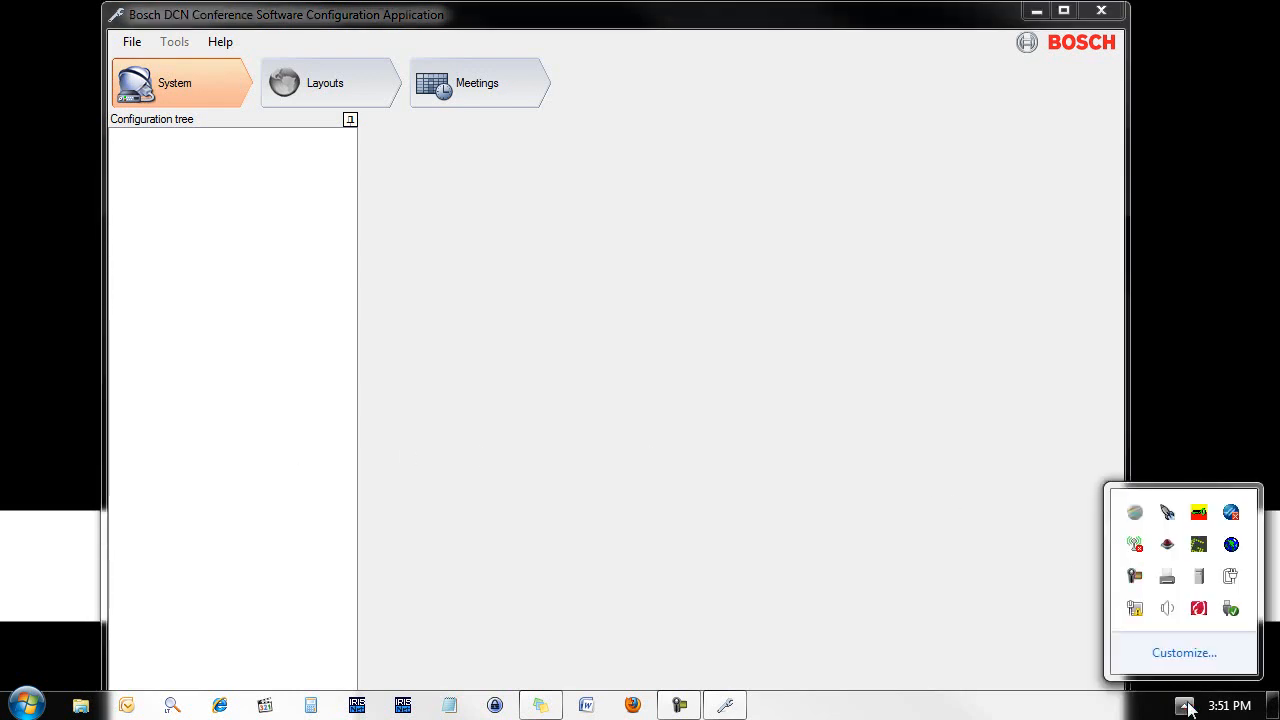
{"action": "left_click", "coordinate": [1135, 608]}
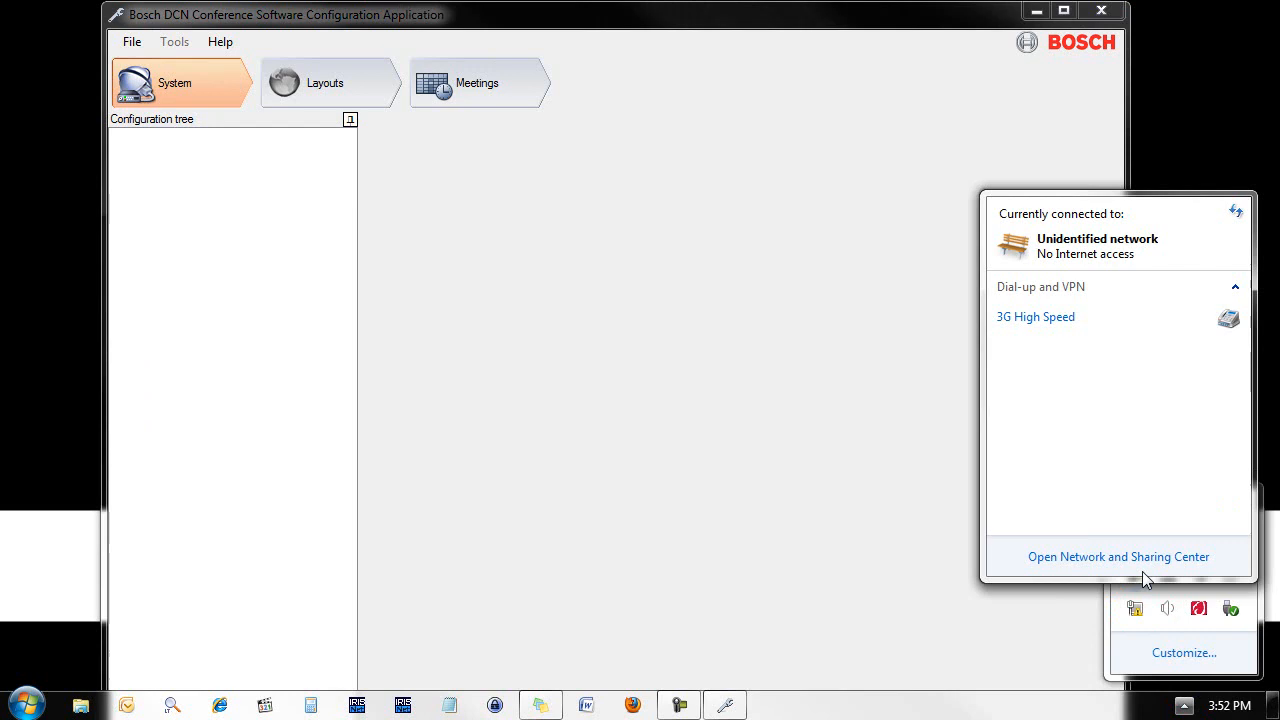
{"action": "left_click", "coordinate": [1118, 556]}
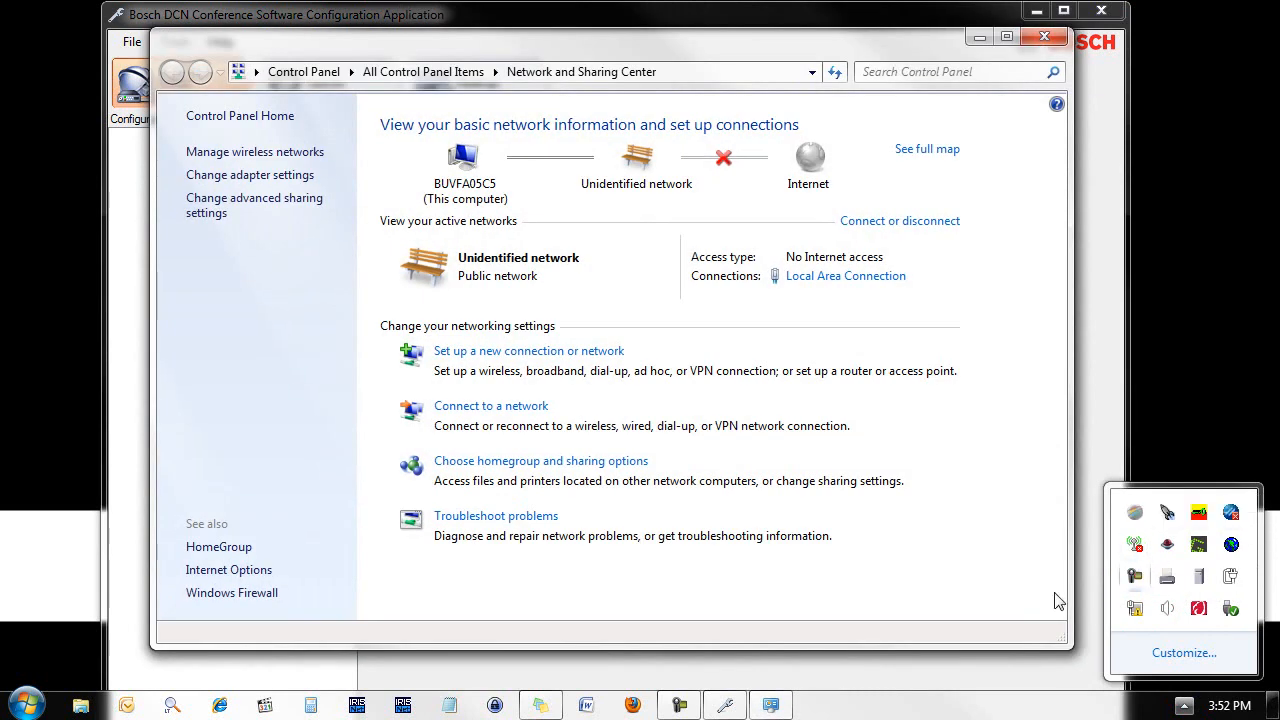
{"action": "left_click", "coordinate": [845, 276]}
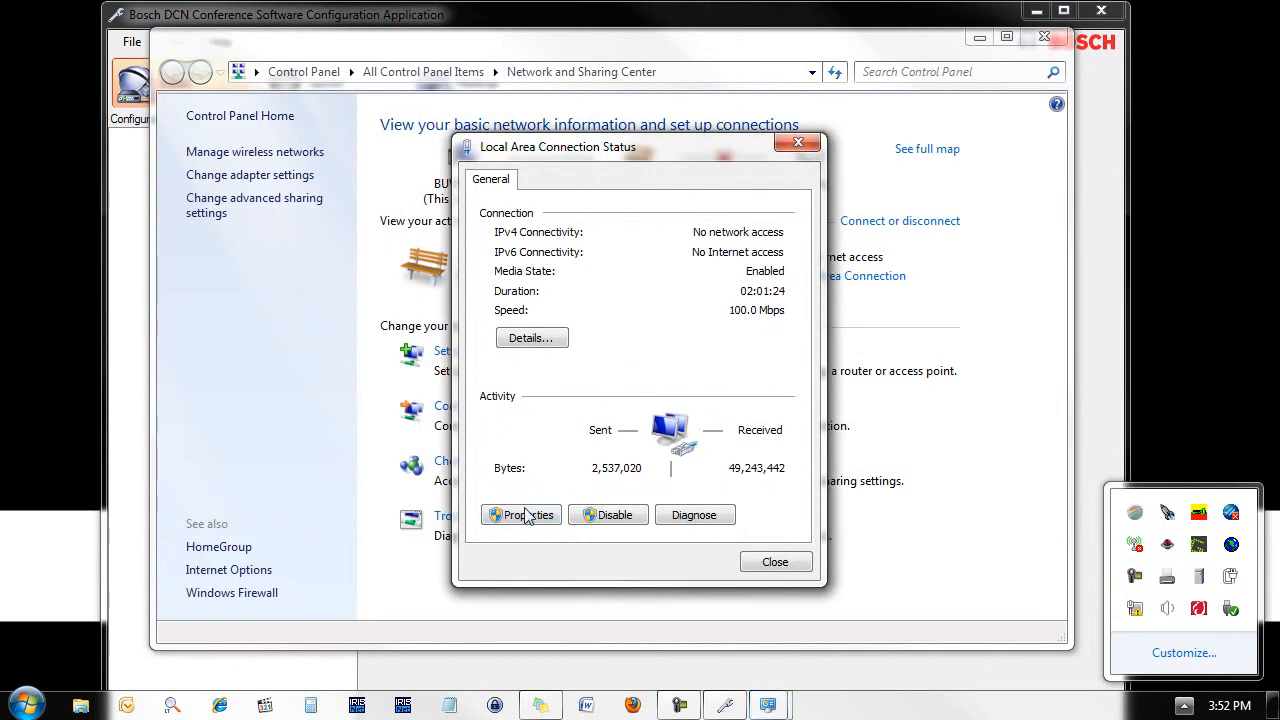
{"action": "left_click", "coordinate": [518, 515]}
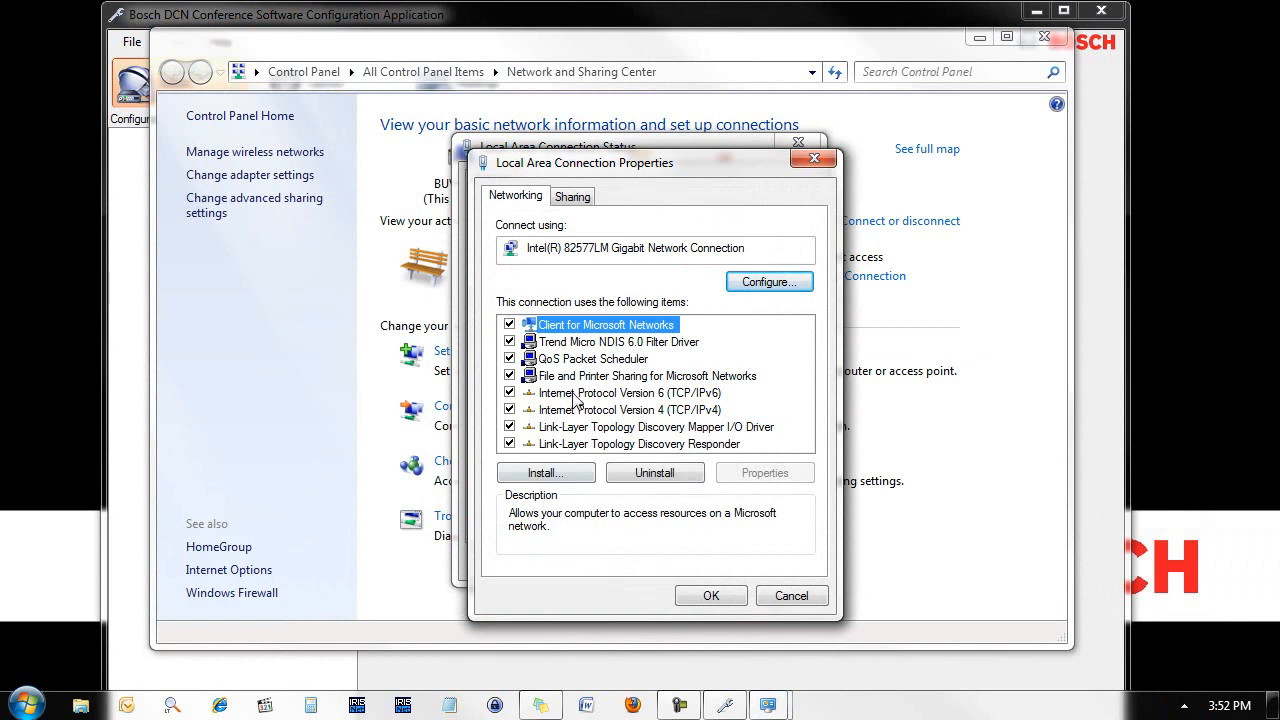
{"action": "left_click", "coordinate": [607, 410]}
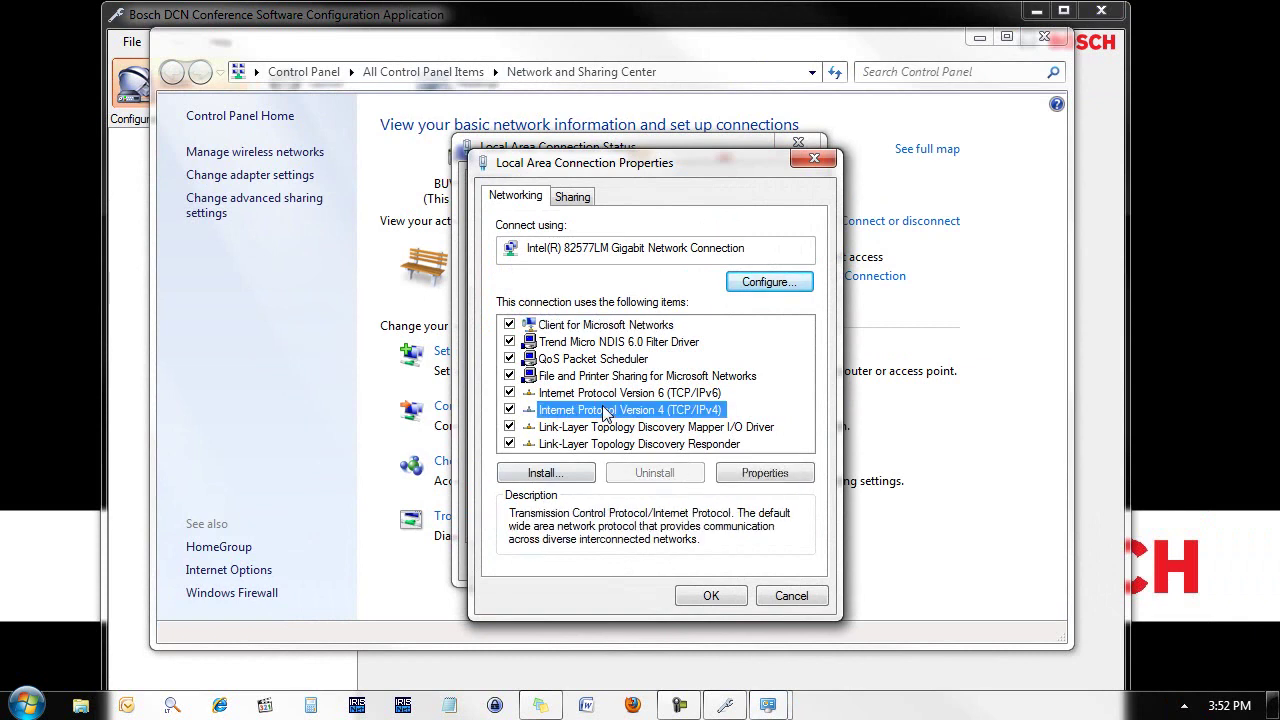
- Give the PC static IP 192.168.0.101 with subnet mask 255.255.255.0 in IPv4 Properties
{"action": "left_click", "coordinate": [785, 473]}
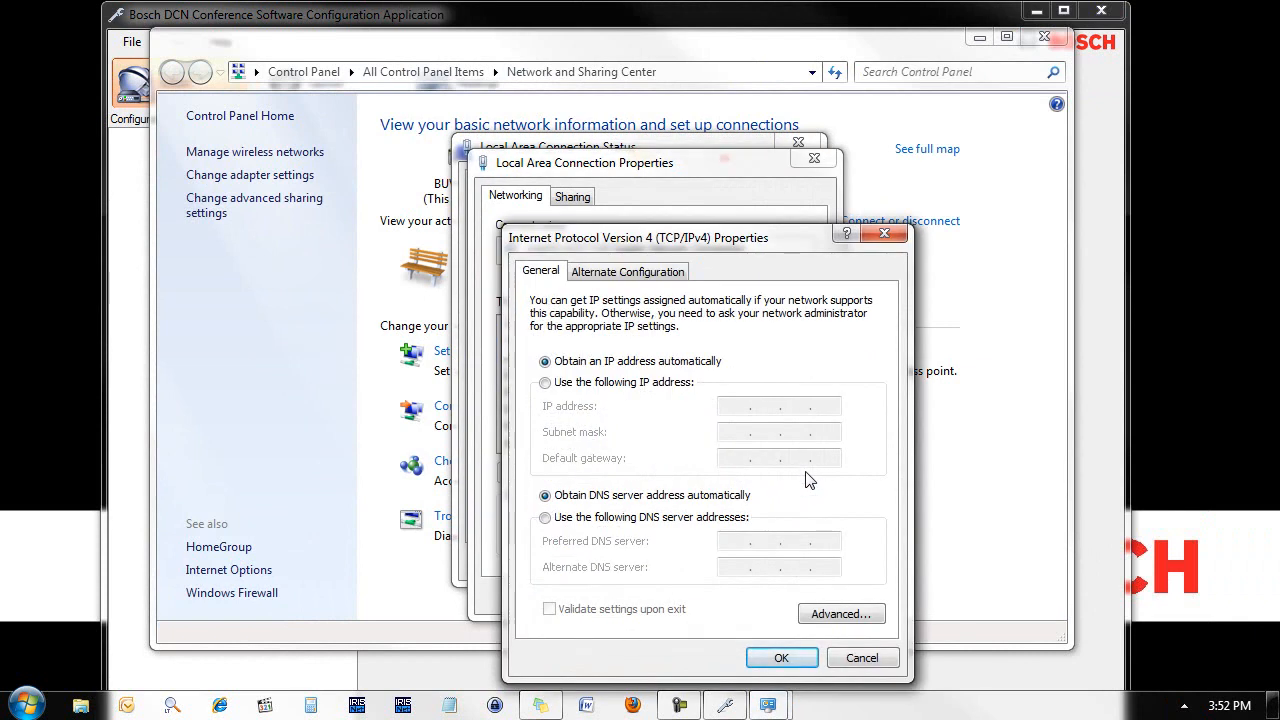
{"action": "left_click", "coordinate": [545, 383]}
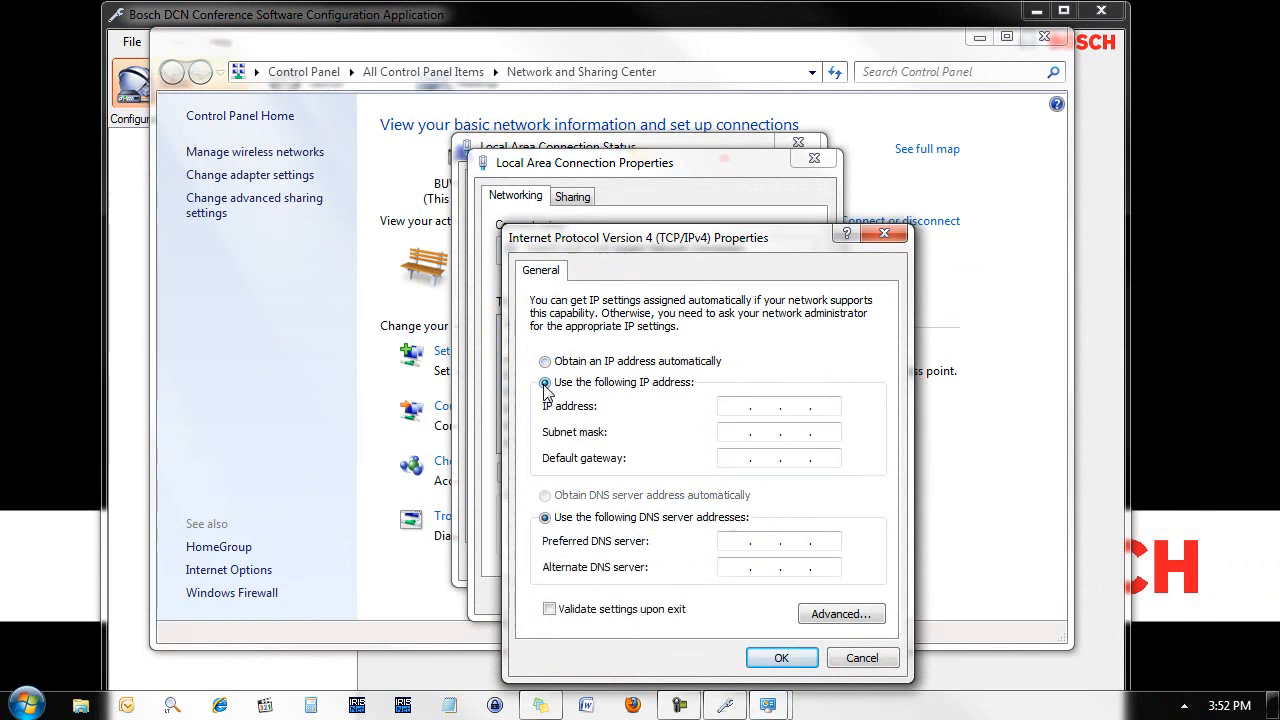
{"action": "left_click", "coordinate": [733, 406]}
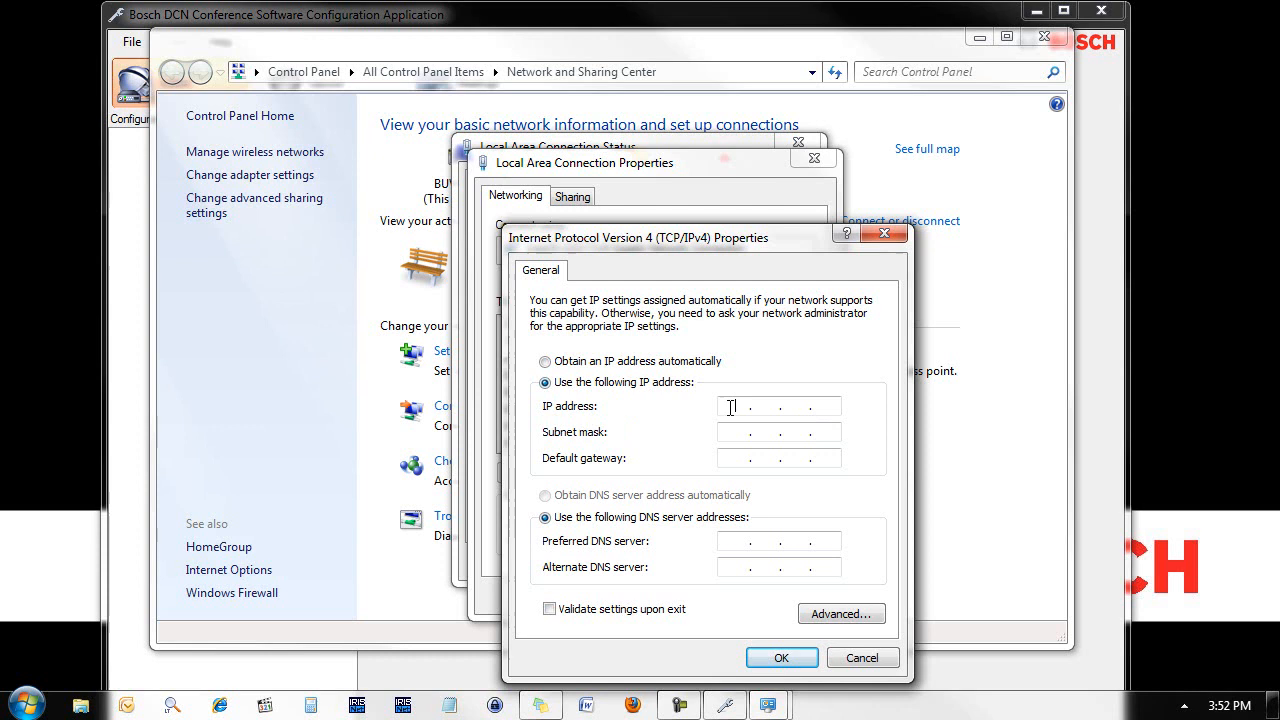
{"action": "type", "text": "192.168."}
{"action": "type", "text": "0."}
{"action": "type", "text": "10"}
{"action": "type", "text": "1"}
{"action": "left_click", "coordinate": [793, 432]}
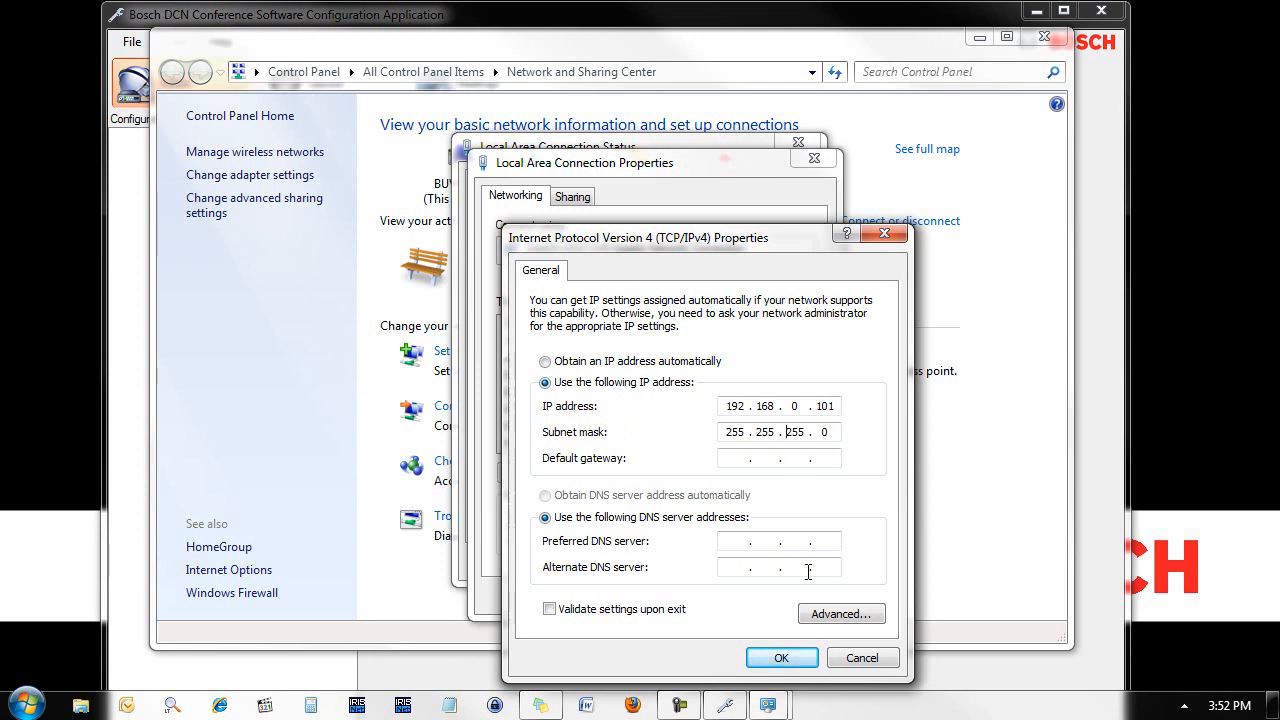
{"action": "left_click", "coordinate": [781, 657]}
- Close the connection properties, status window and Network and Sharing Center
{"action": "left_click", "coordinate": [710, 596]}
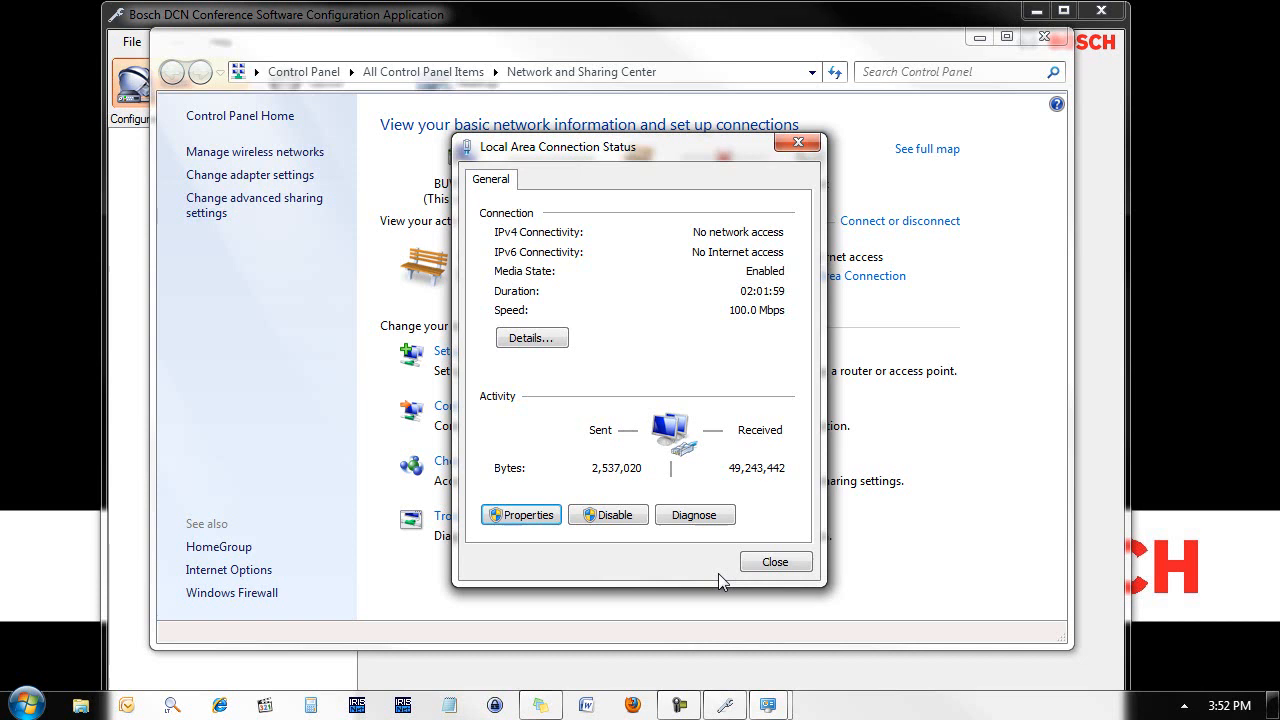
{"action": "left_click", "coordinate": [770, 560]}
{"action": "left_click", "coordinate": [1043, 40]}
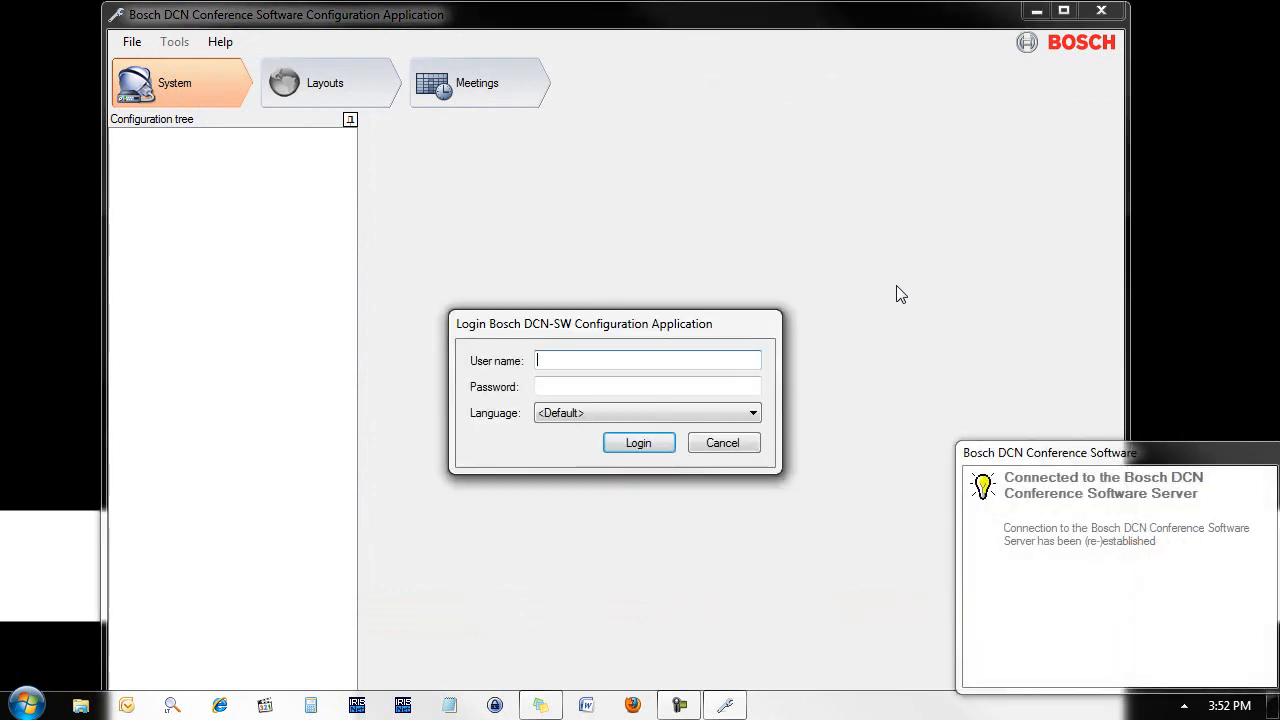
{"action": "type", "text": "adm"}
{"action": "type", "text": "in"}
- Submit the administrator login to the DCN Configuration Application
{"action": "key", "text": "Return"}
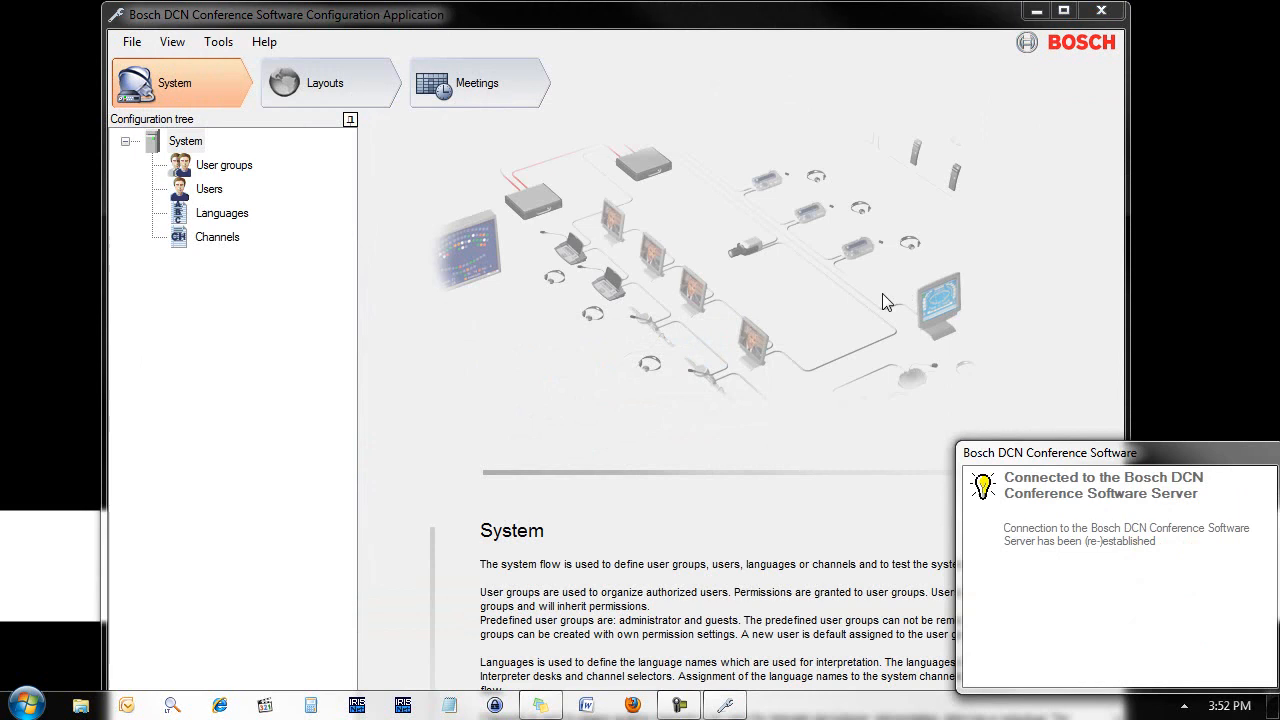
- Set the connection host in Tools > Options to 192.168.0.102 and acknowledge the DCN NG system connection
{"action": "left_click", "coordinate": [218, 42]}
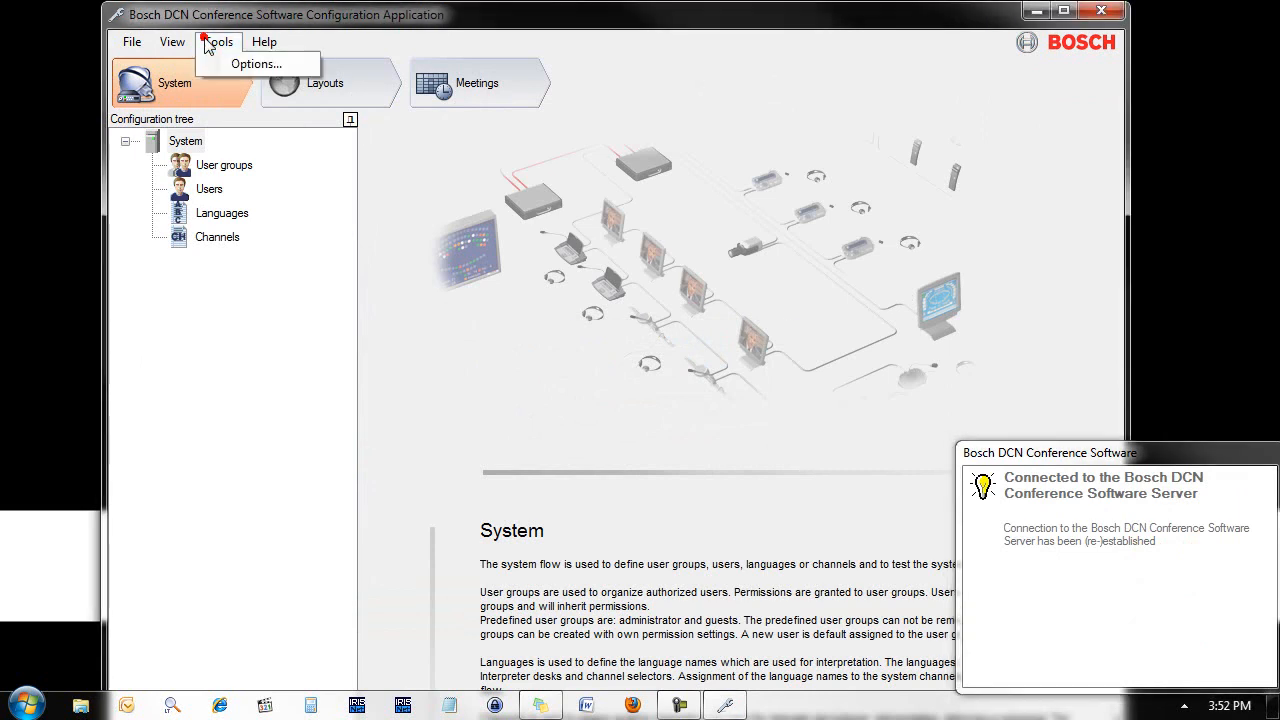
{"action": "left_click", "coordinate": [232, 68]}
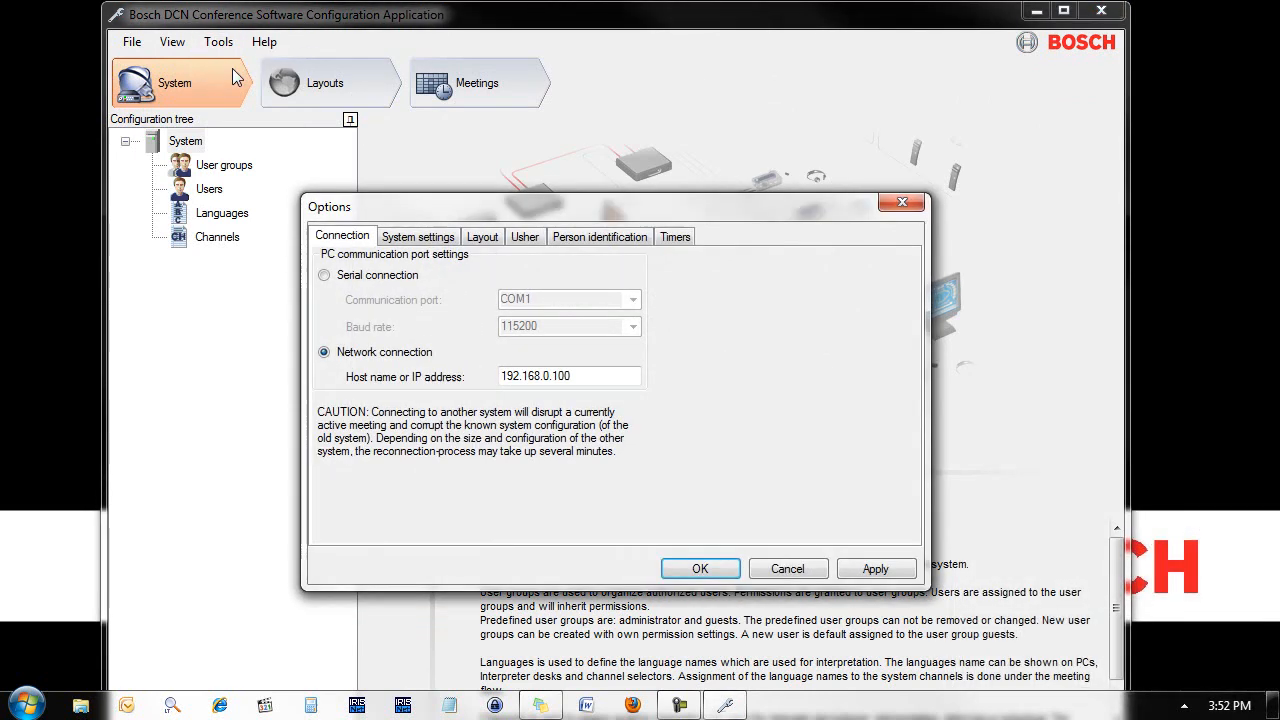
{"action": "left_click", "coordinate": [575, 376]}
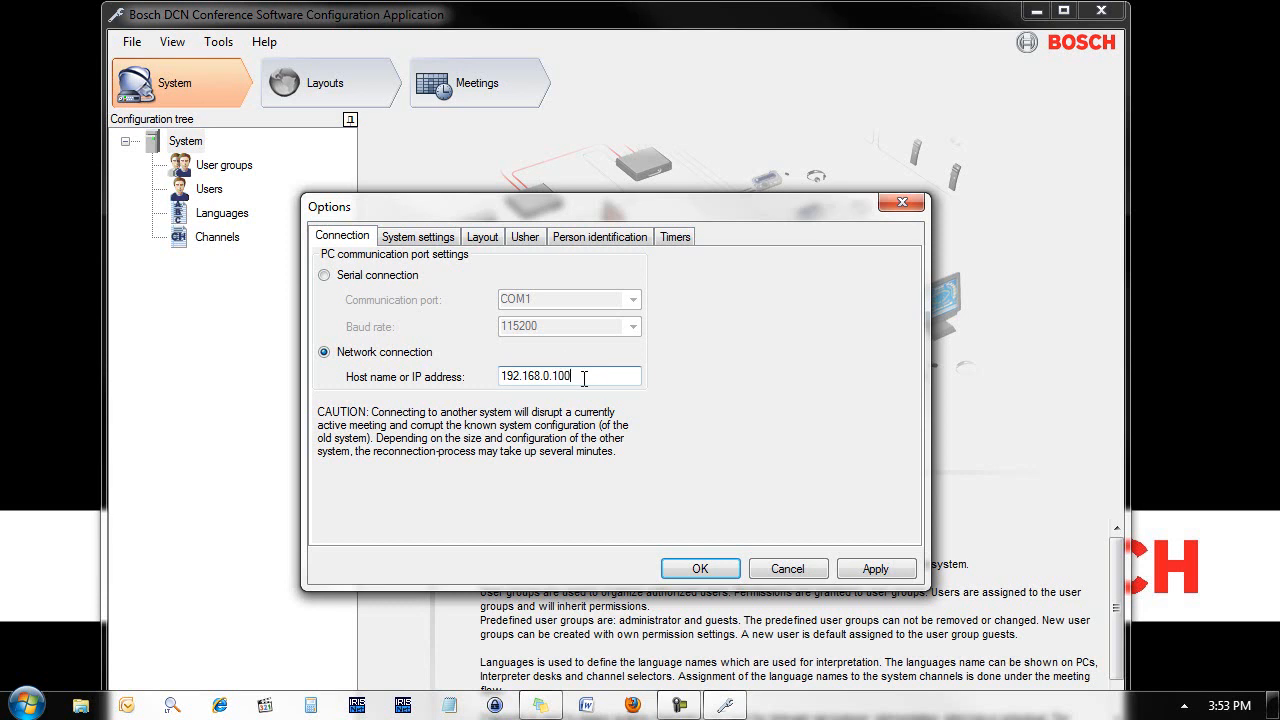
{"action": "key", "text": "BackSpace"}
{"action": "type", "text": "2"}
{"action": "left_click", "coordinate": [701, 569]}
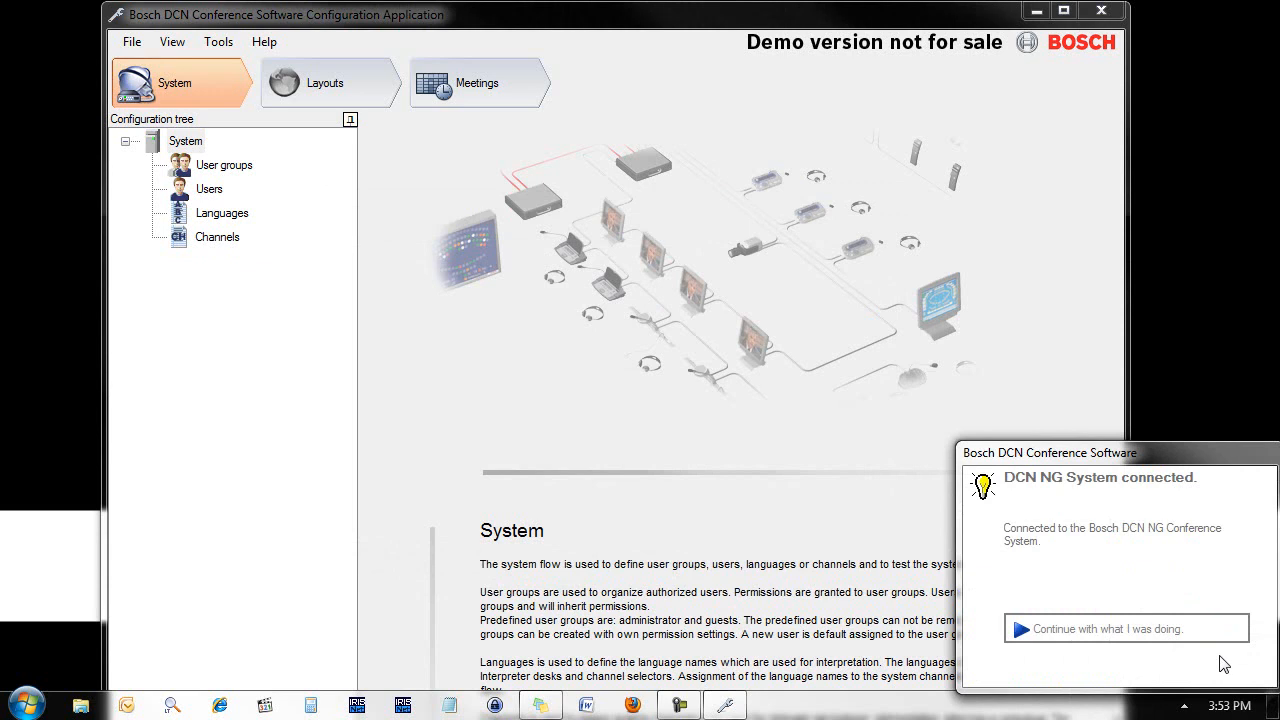
{"action": "left_click", "coordinate": [1153, 630]}
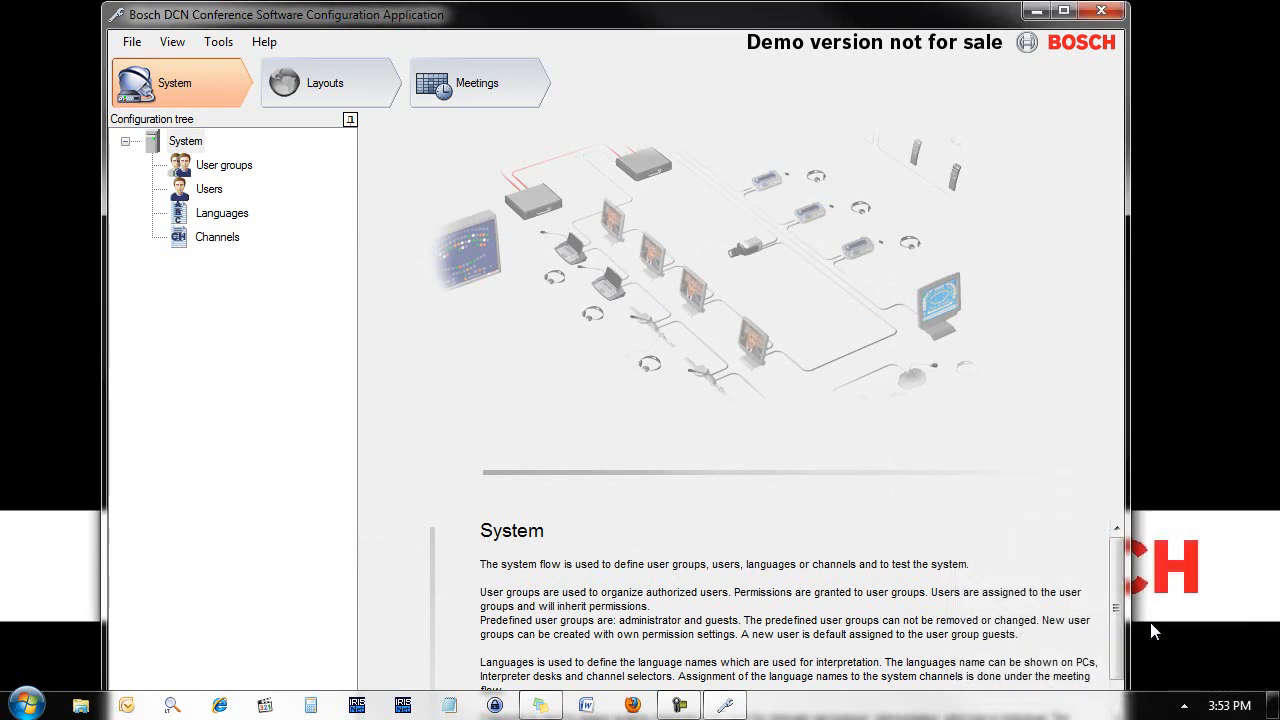